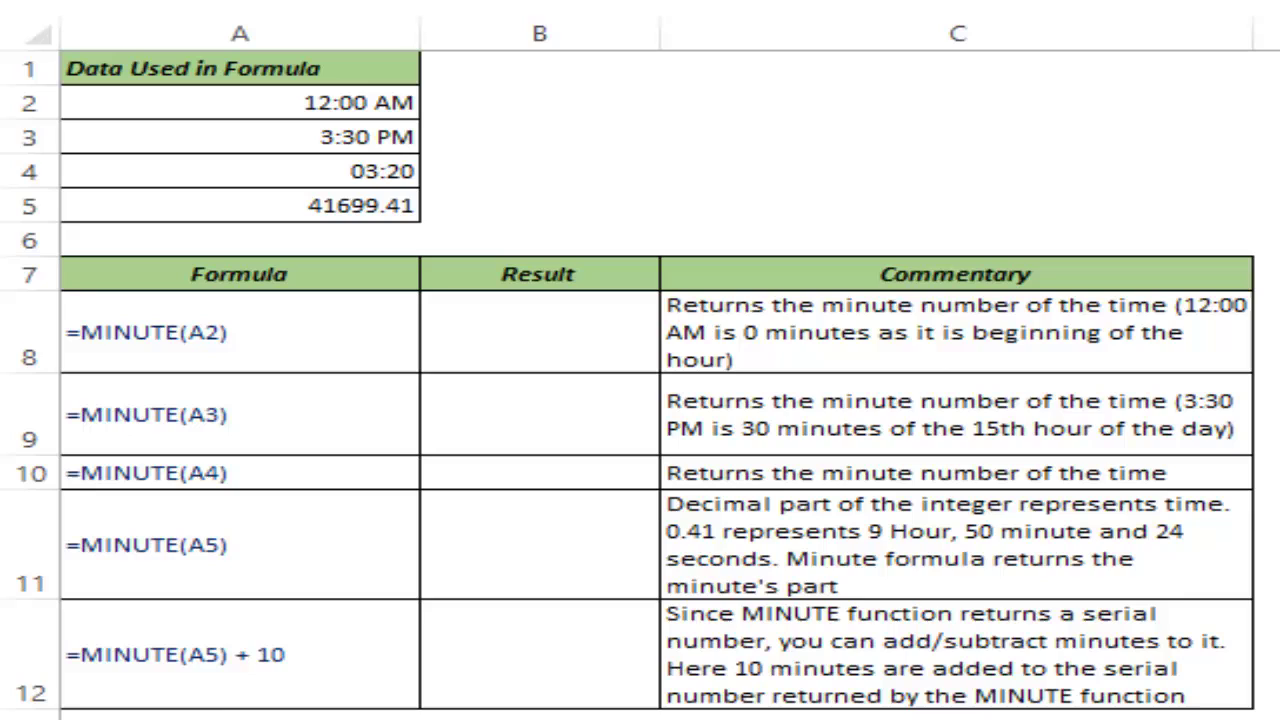
Enter =MINUTE(A2) in B8 to extract 0 minutes from 12:00 AM
left_click(540, 345)
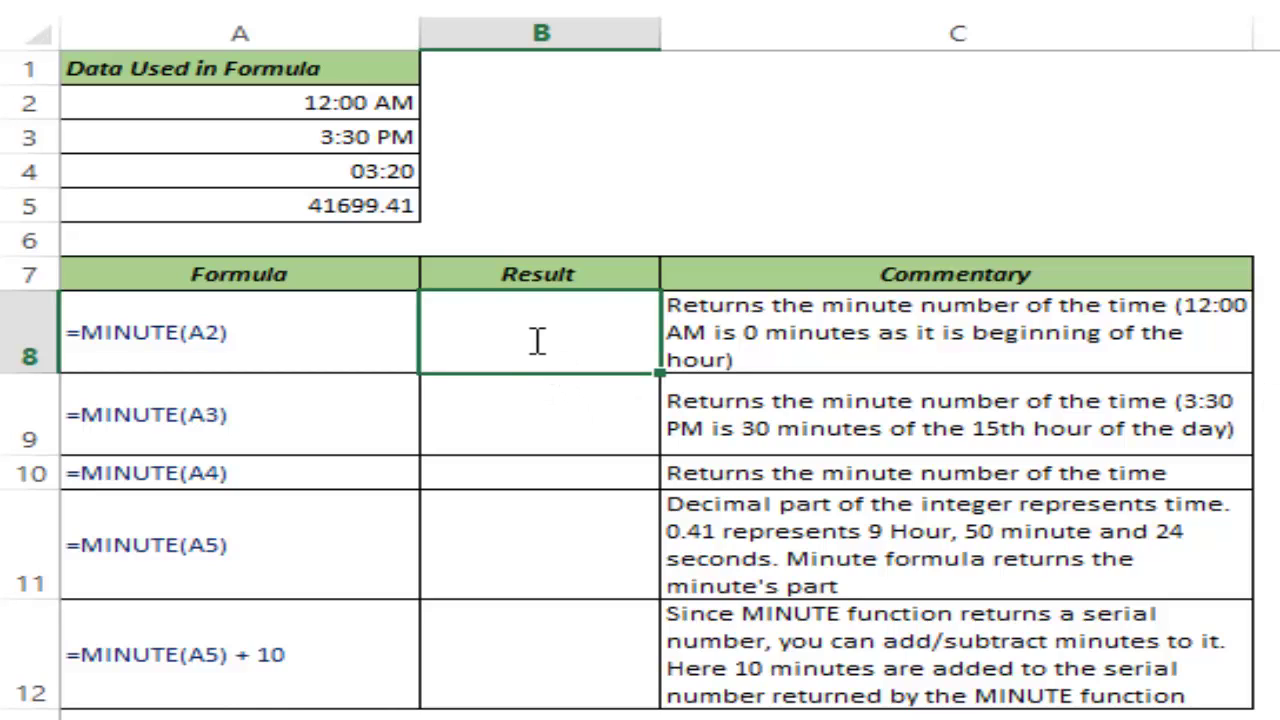
type("=min")
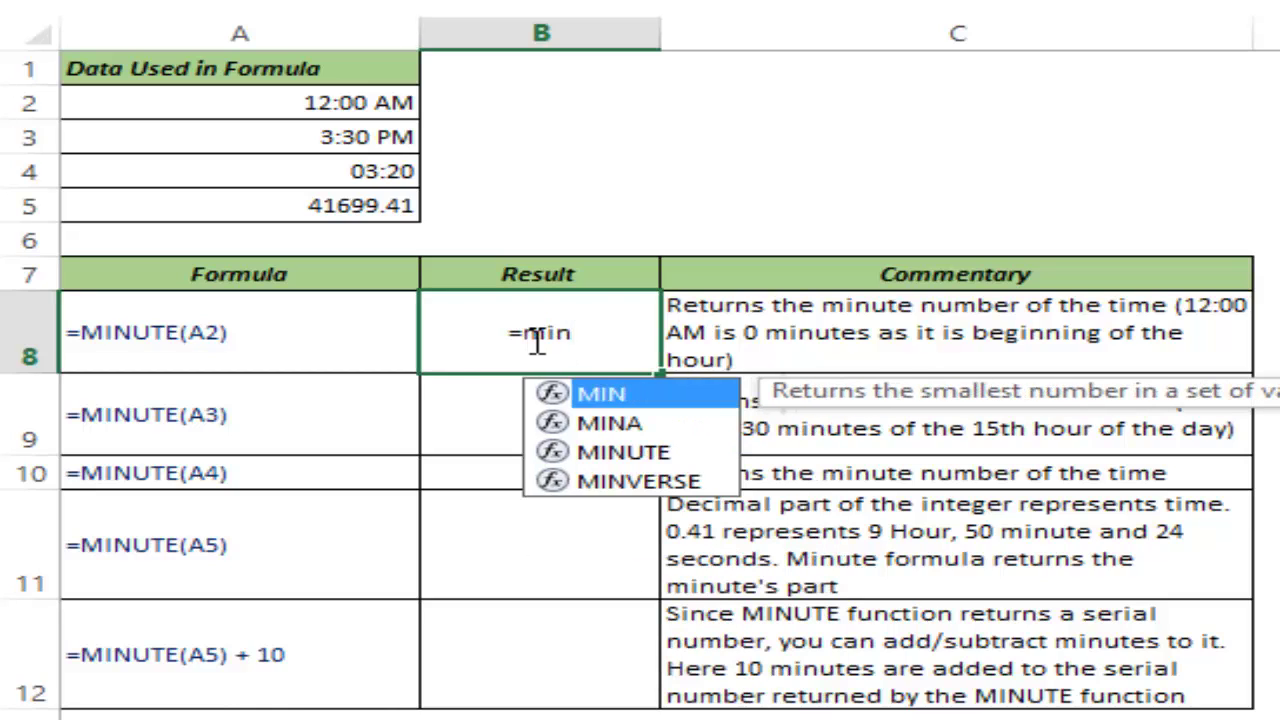
type("u")
key("Tab")
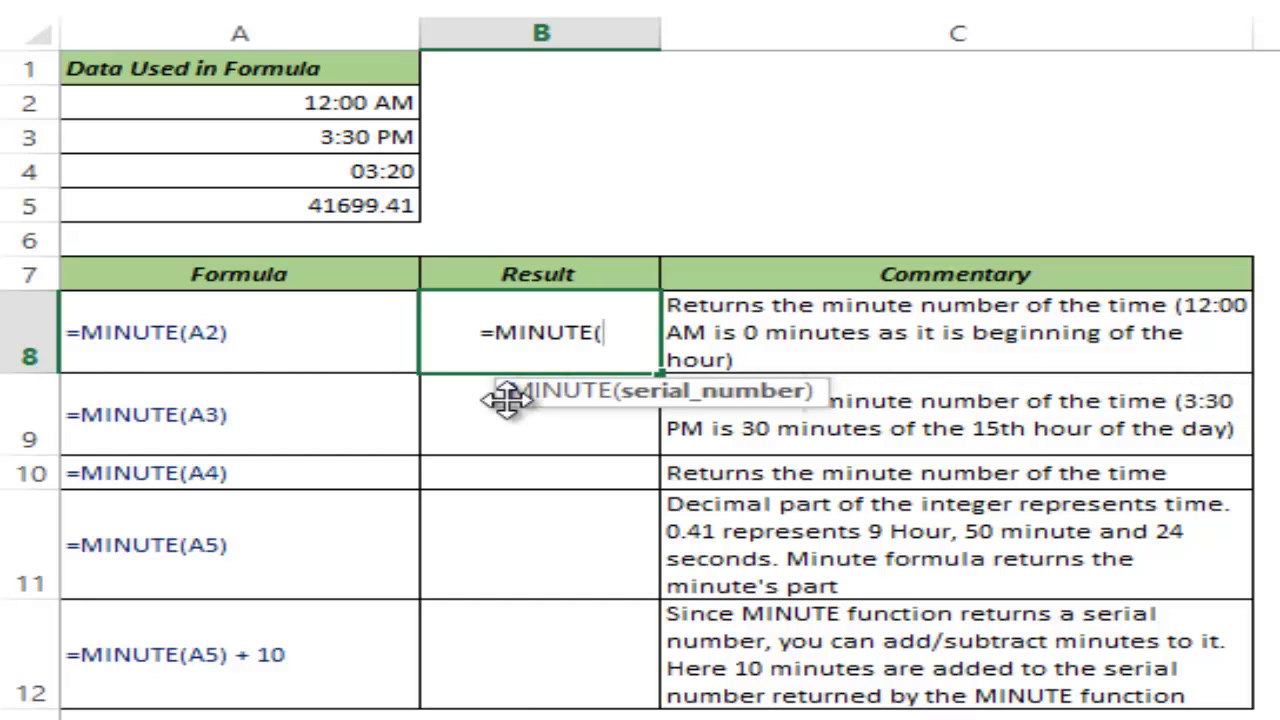
left_click_drag(503, 400, 328, 398)
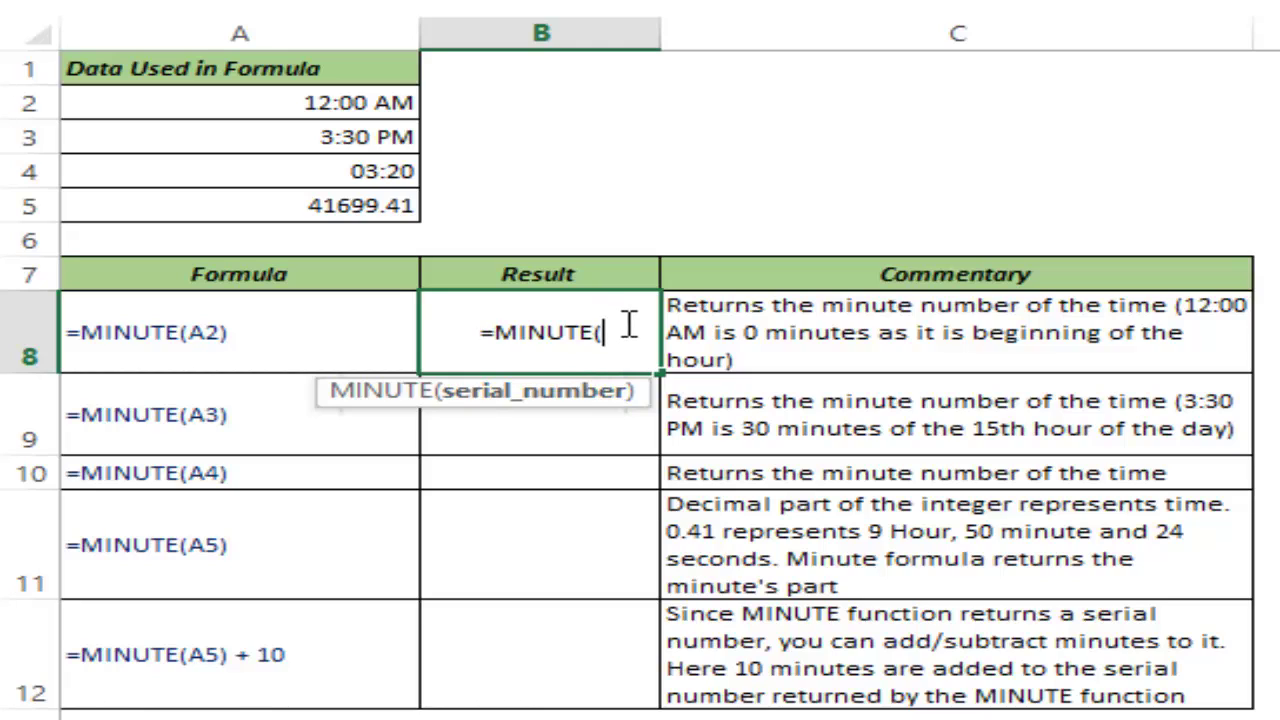
left_click(233, 103)
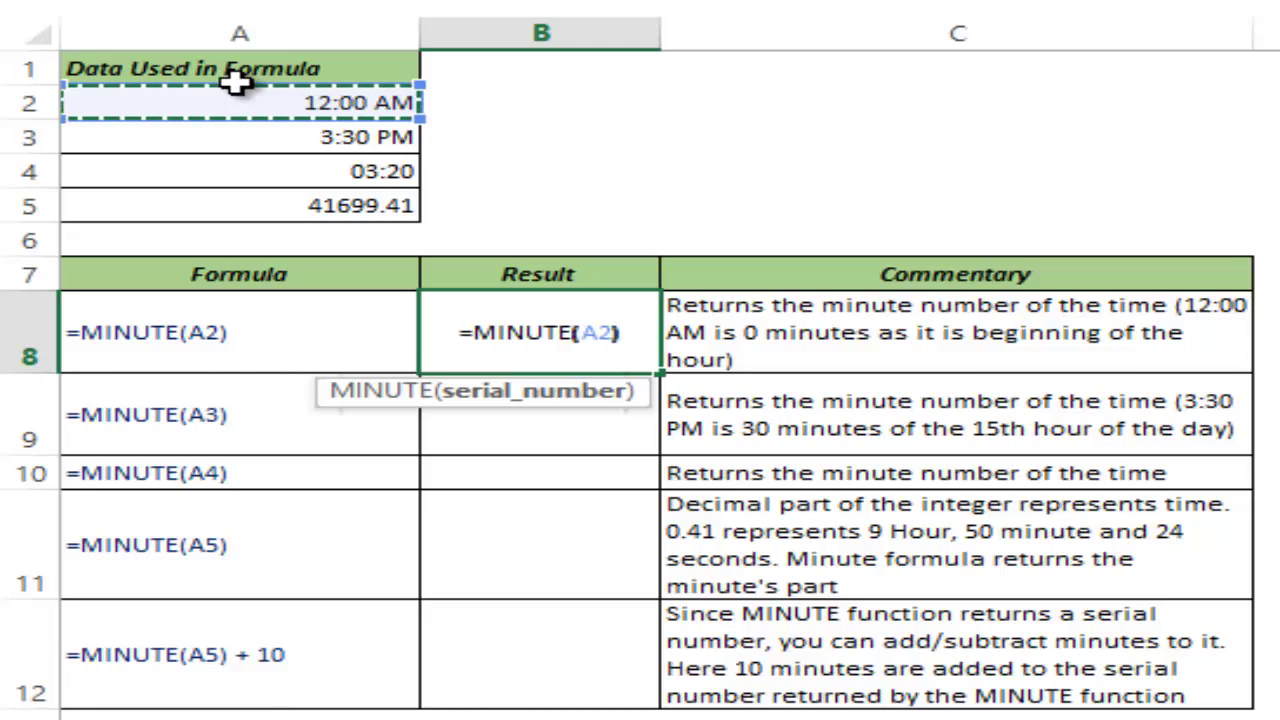
type(")")
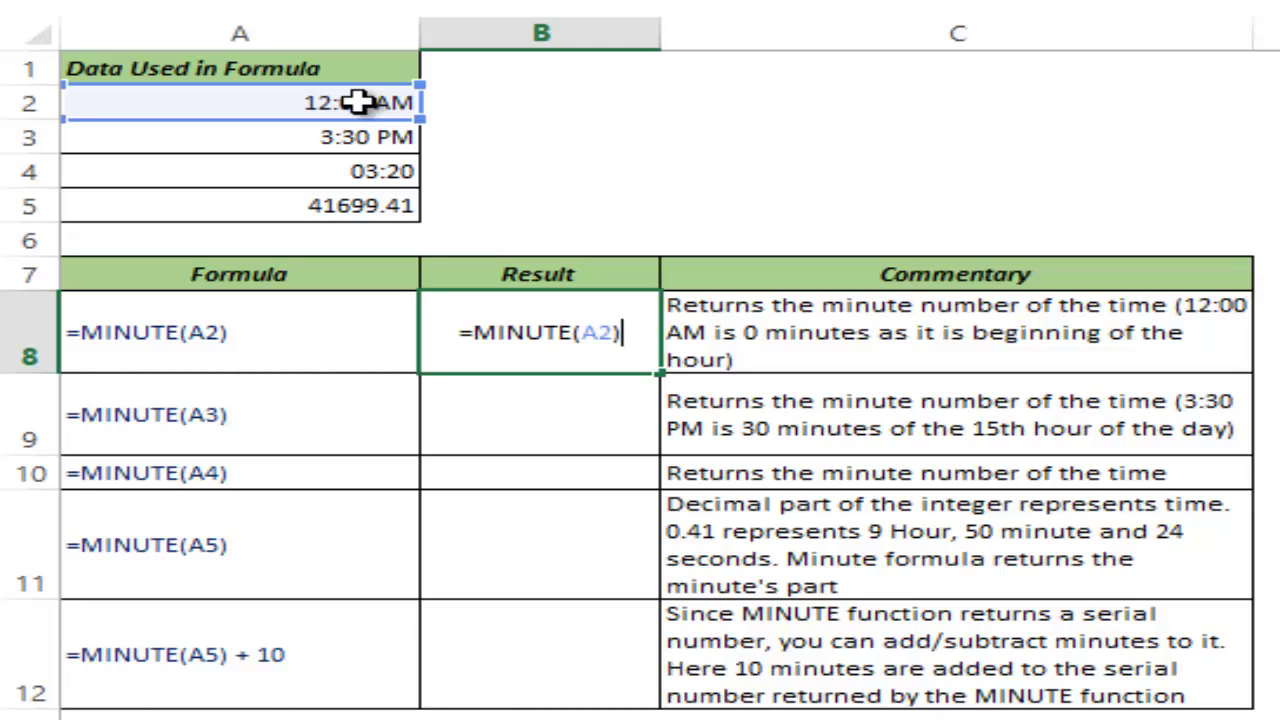
key("Return")
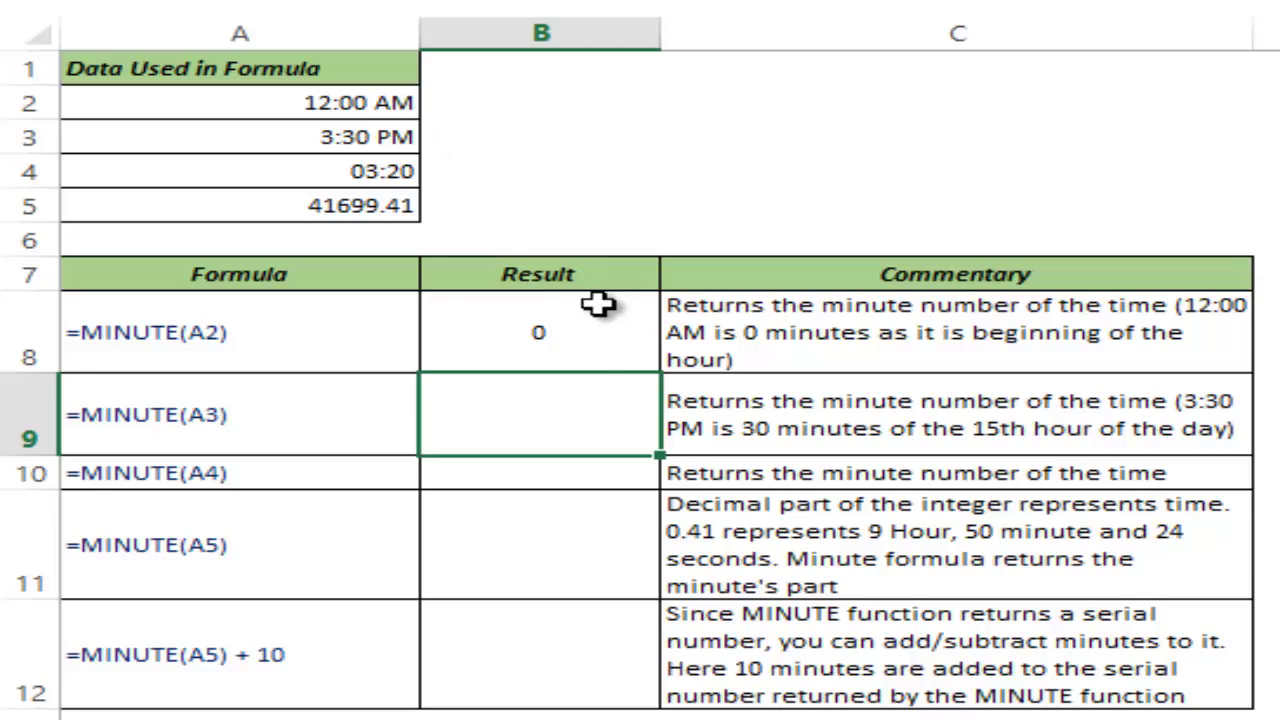
Enter =MINUTE(A3) in B9 to extract 30 minutes from 3:30 PM
double_click(594, 408)
type("minu")
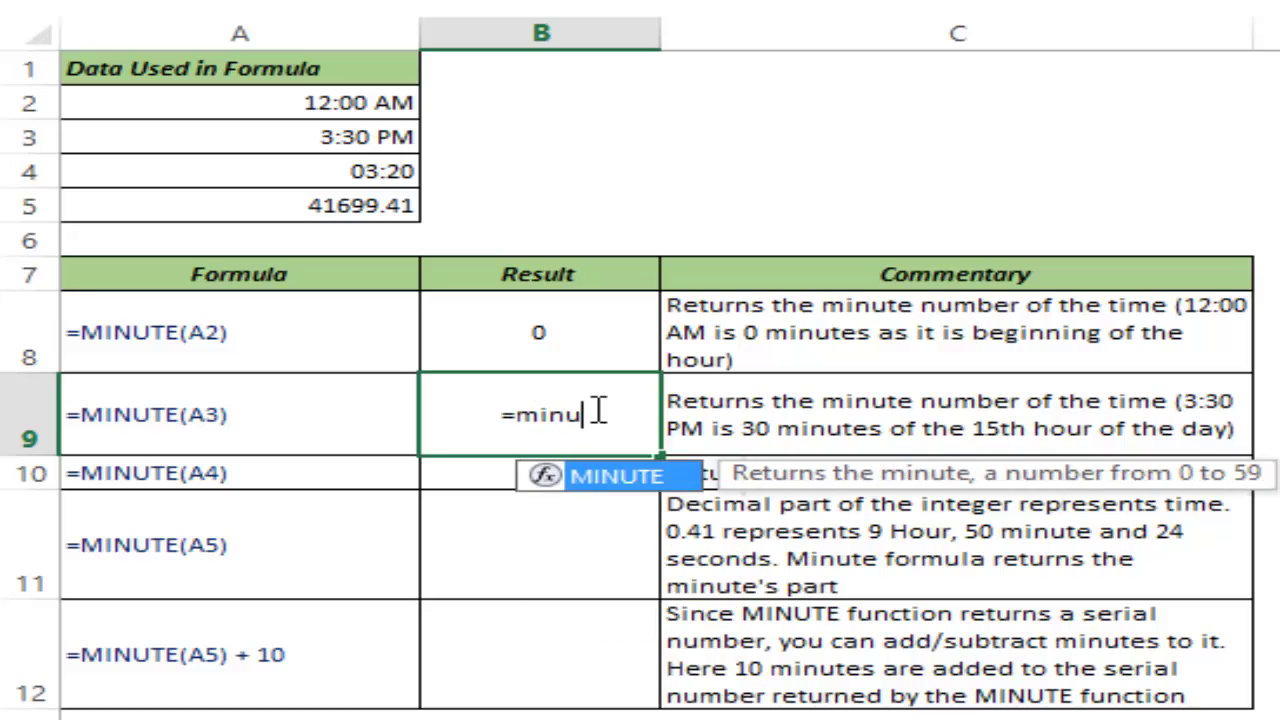
type("te")
key("Tab")
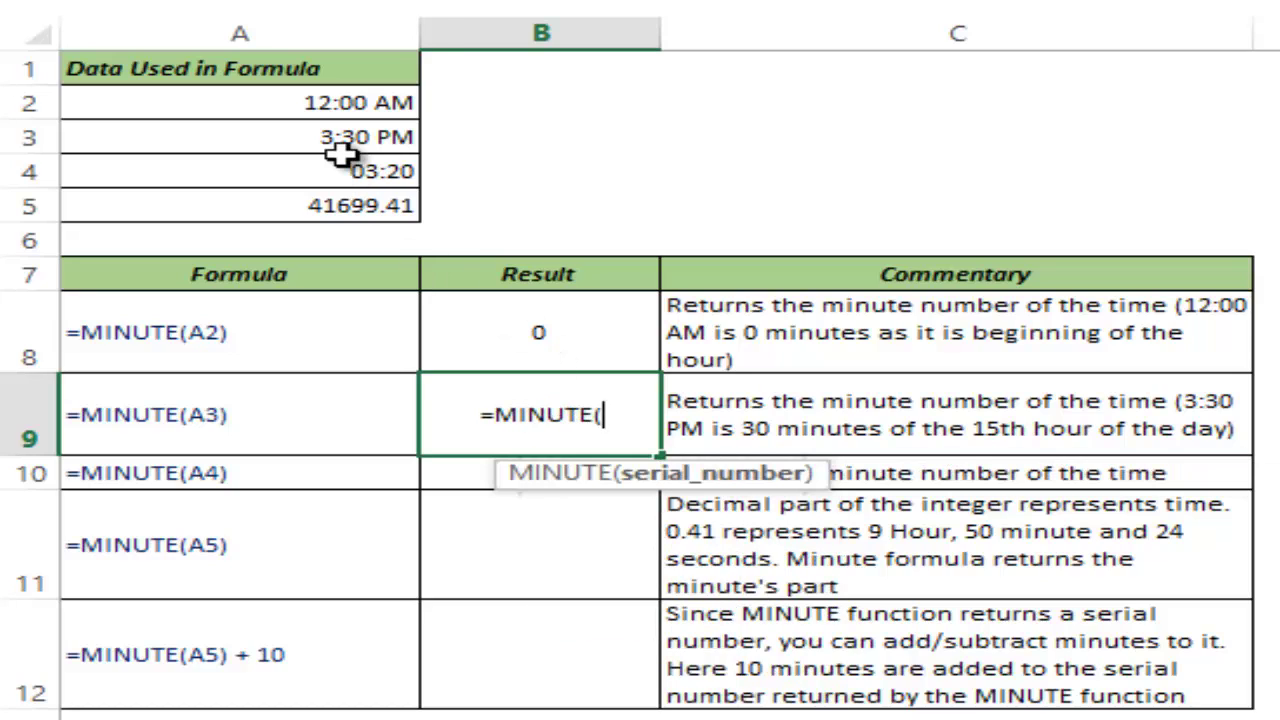
left_click(337, 136)
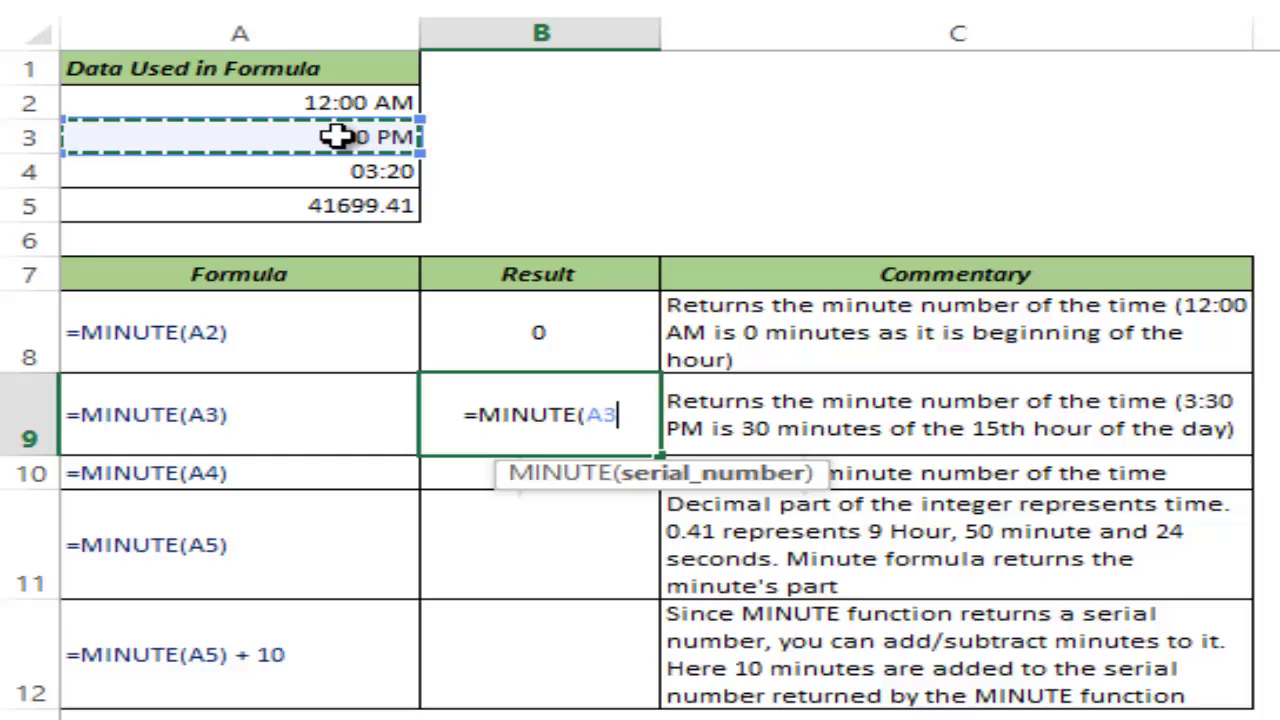
type(")")
key("ctrl+Return")
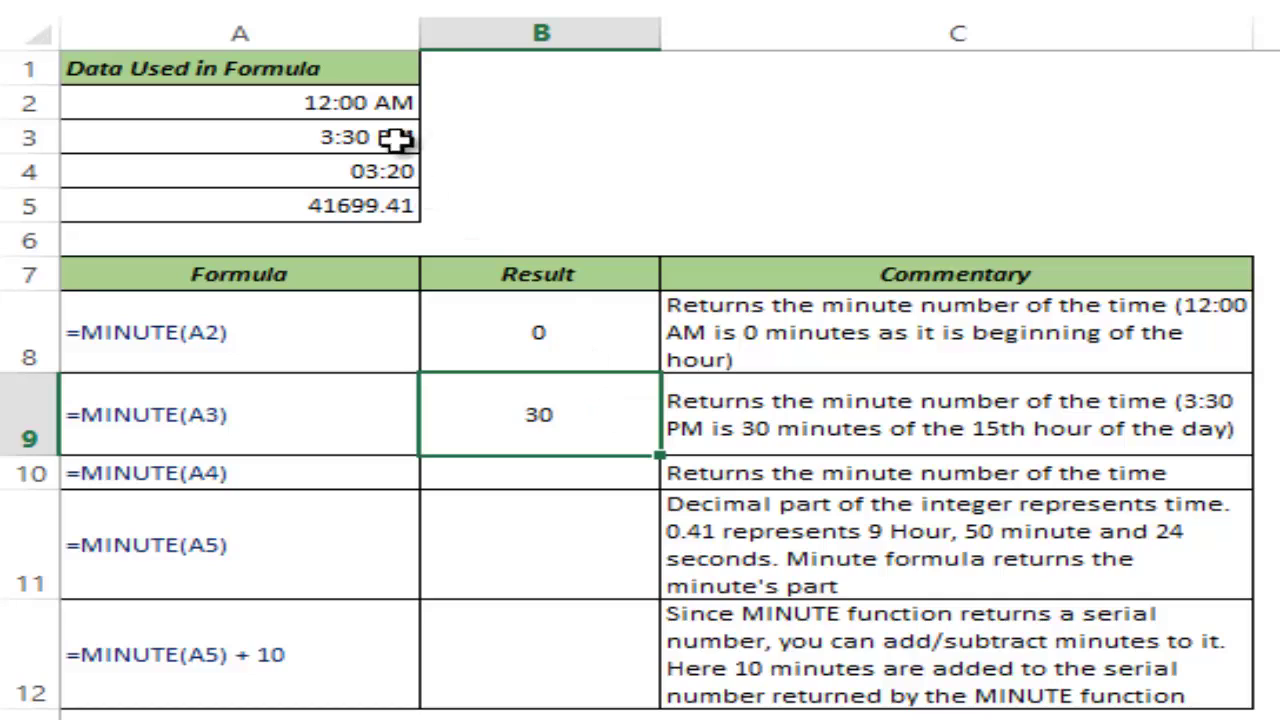
Enter =MINUTE(A4) in B10 to extract 20 minutes from 03:20
left_click(560, 468)
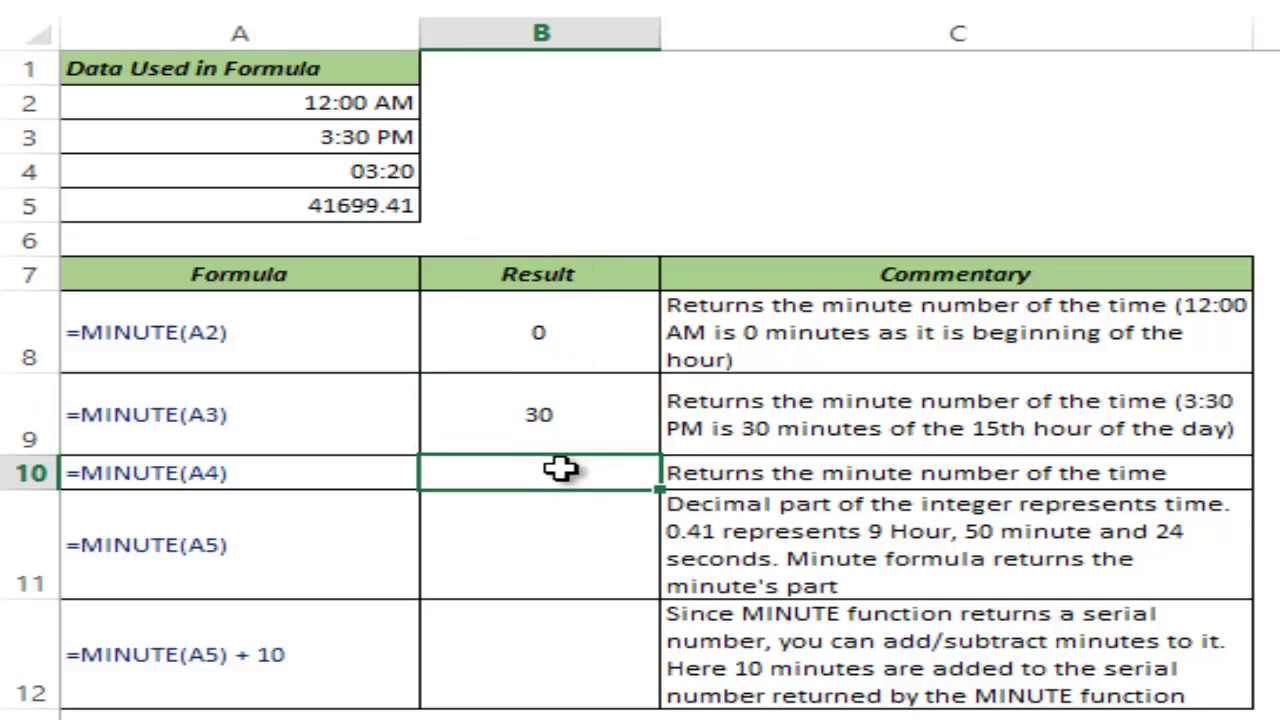
type("=minute")
key("Tab")
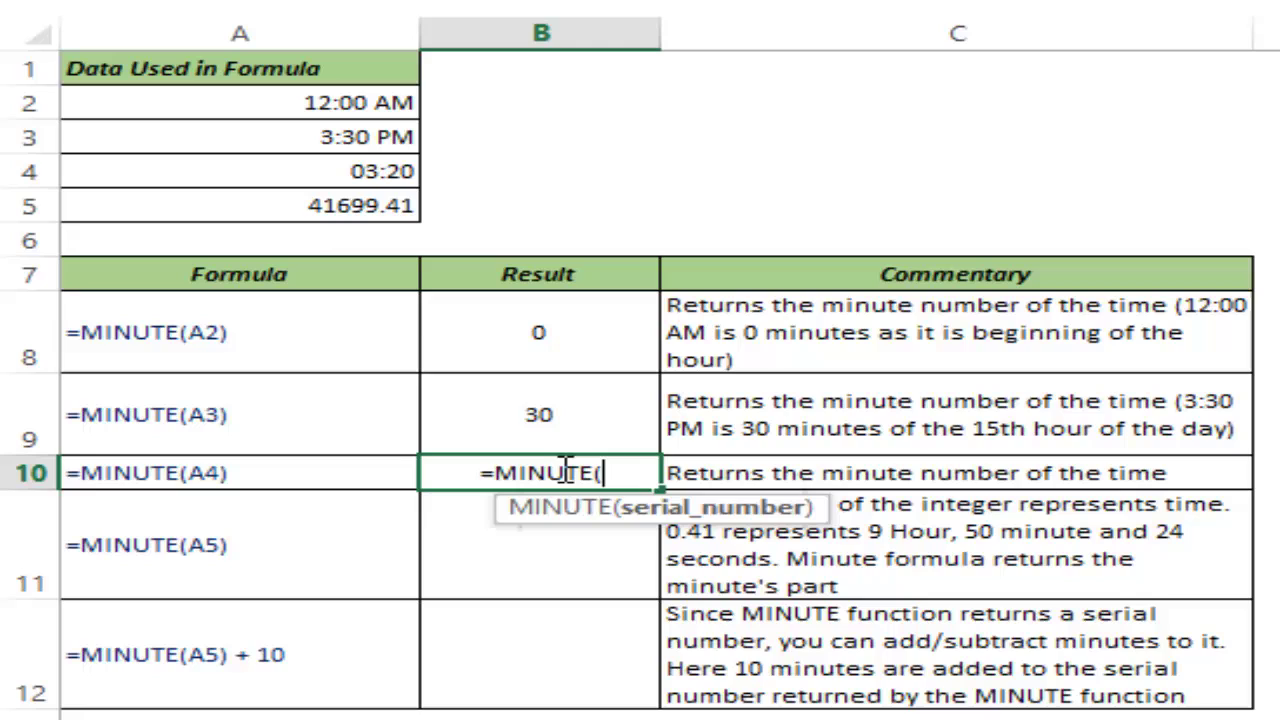
left_click(283, 170)
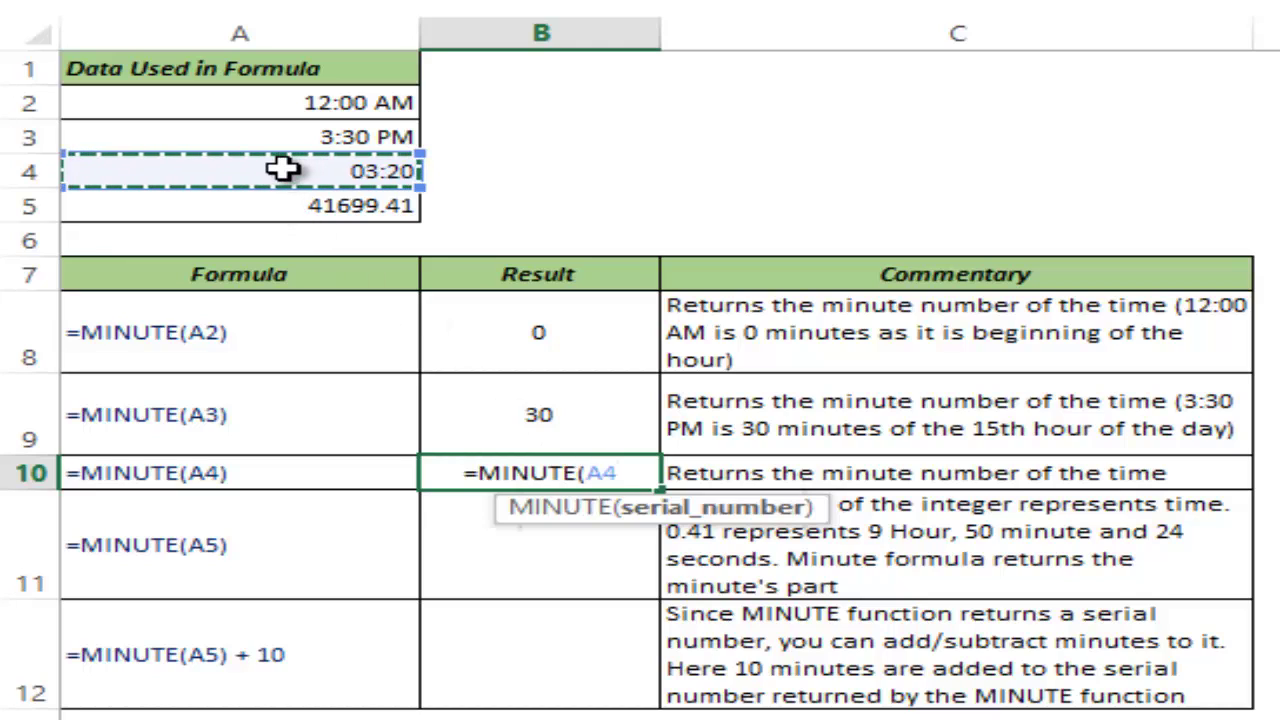
type(")")
key("ctrl+Return")
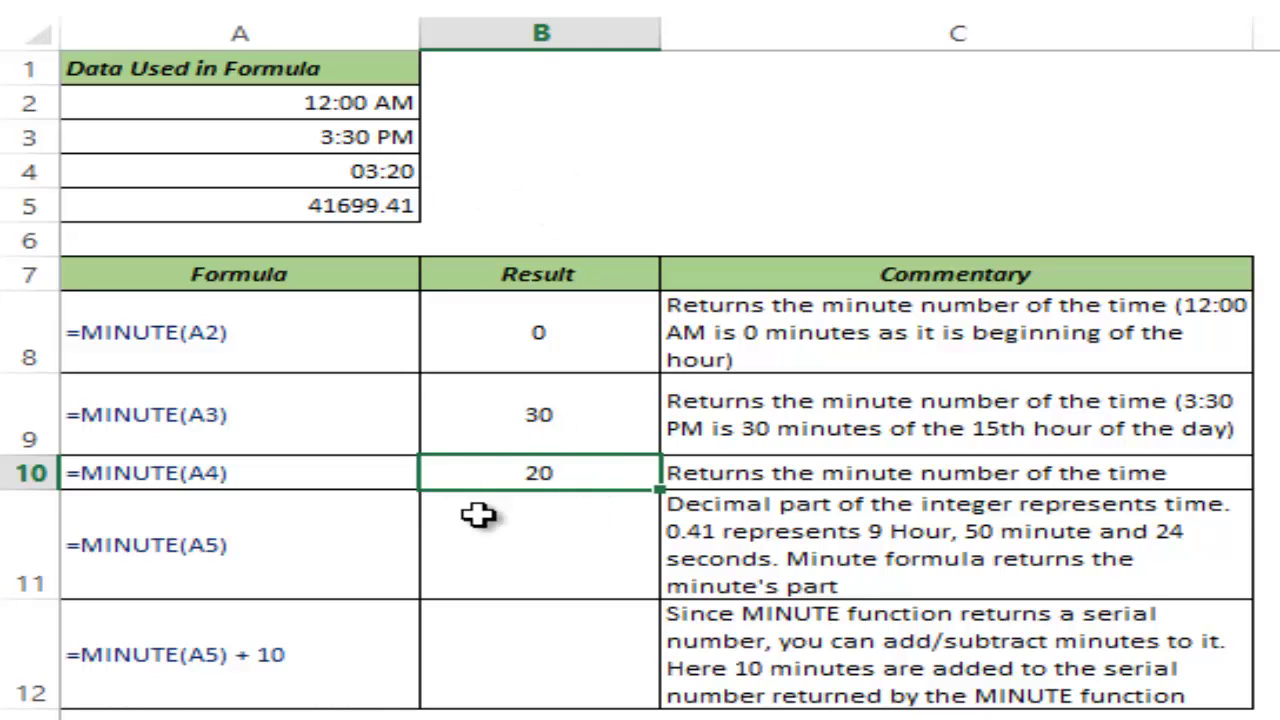
left_click(540, 544)
type("=")
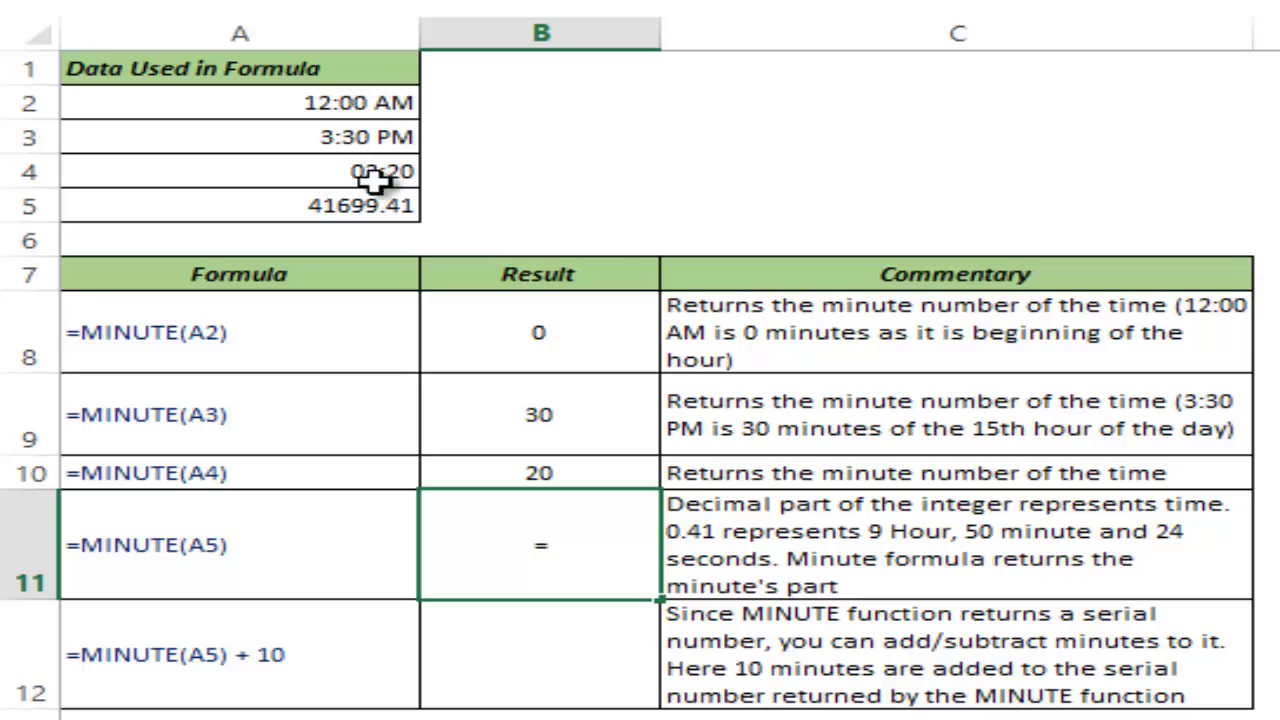
Enter =MINUTE(A5) in B11 to extract 50 minutes from serial 41699.41
type("min")
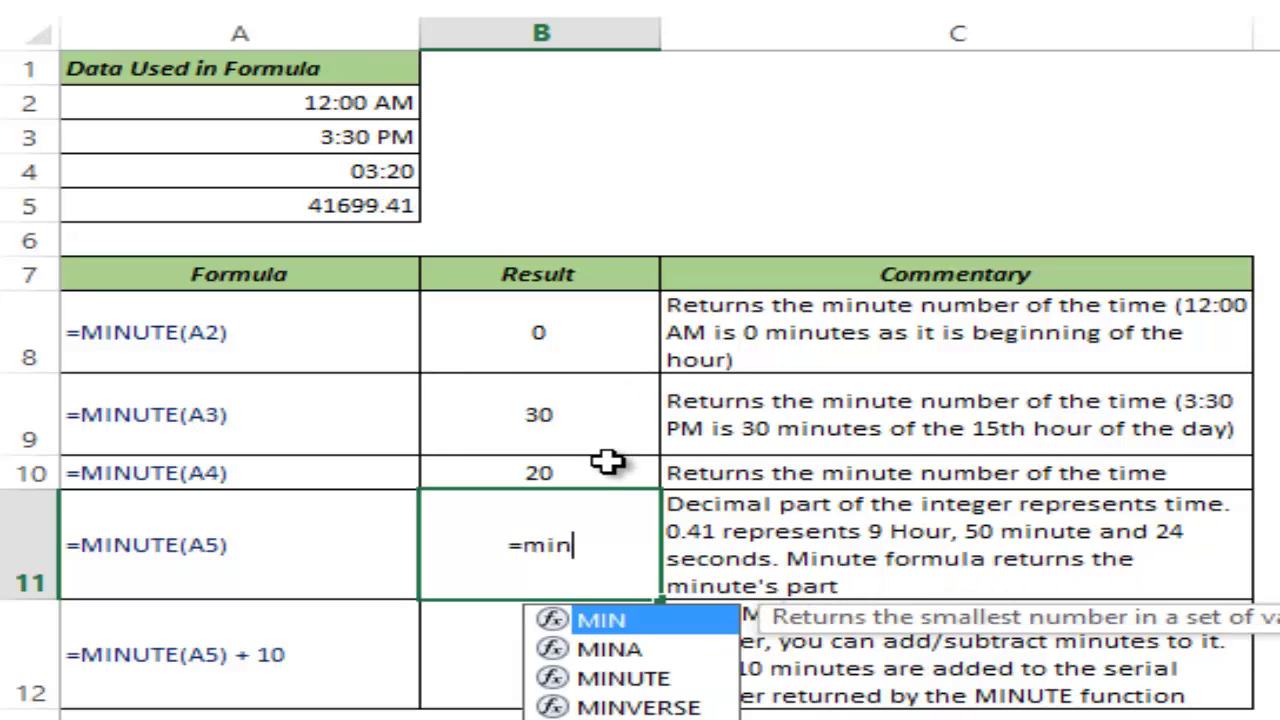
type("ute")
key("Tab")
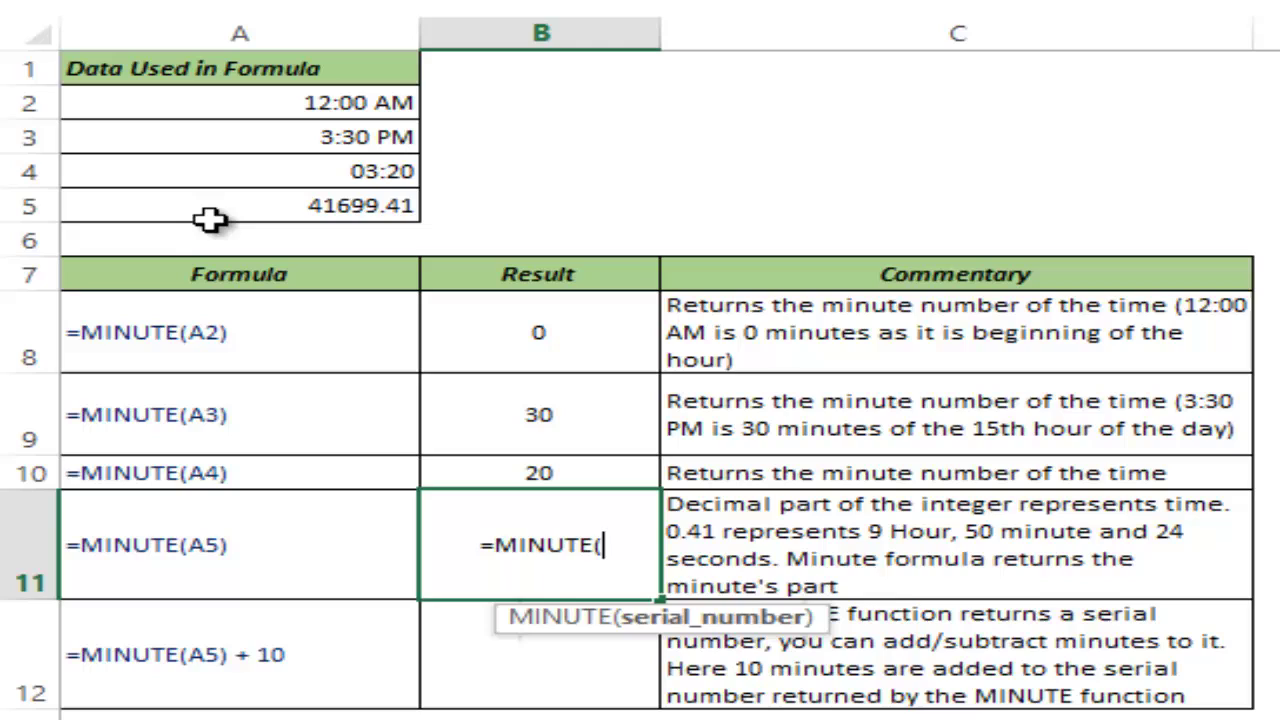
left_click(231, 206)
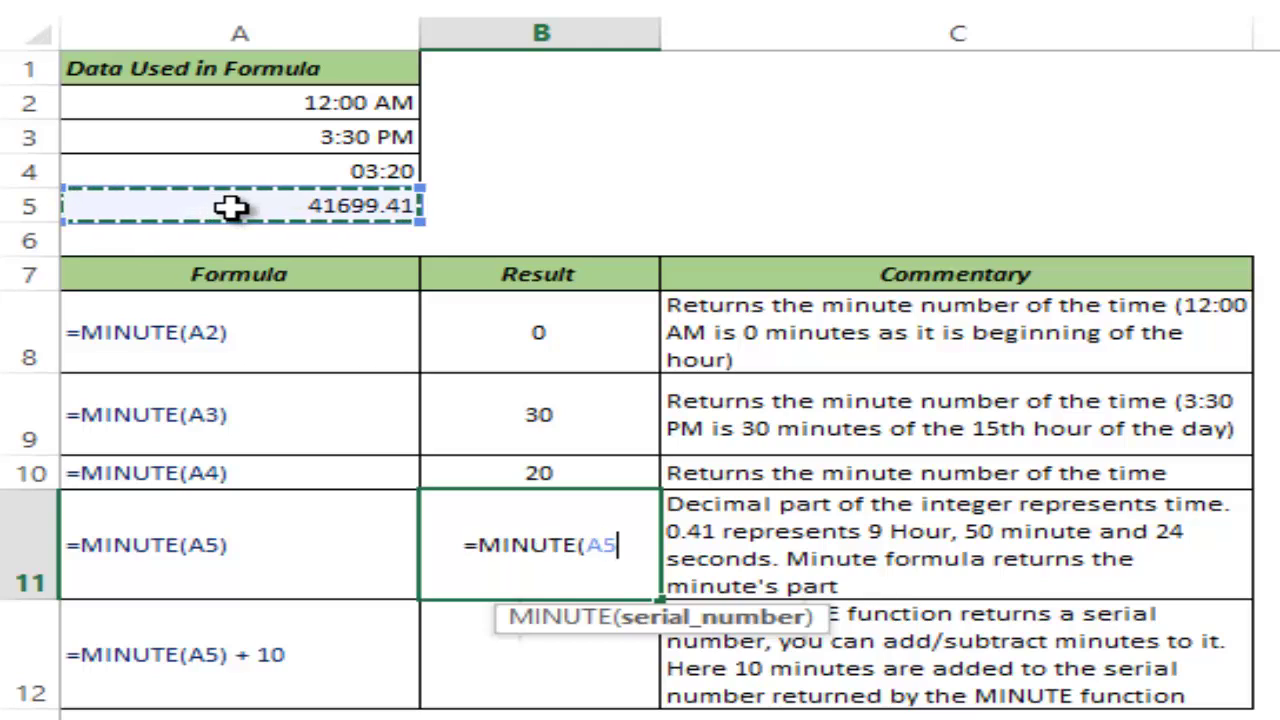
type(")")
key("ctrl+Return")
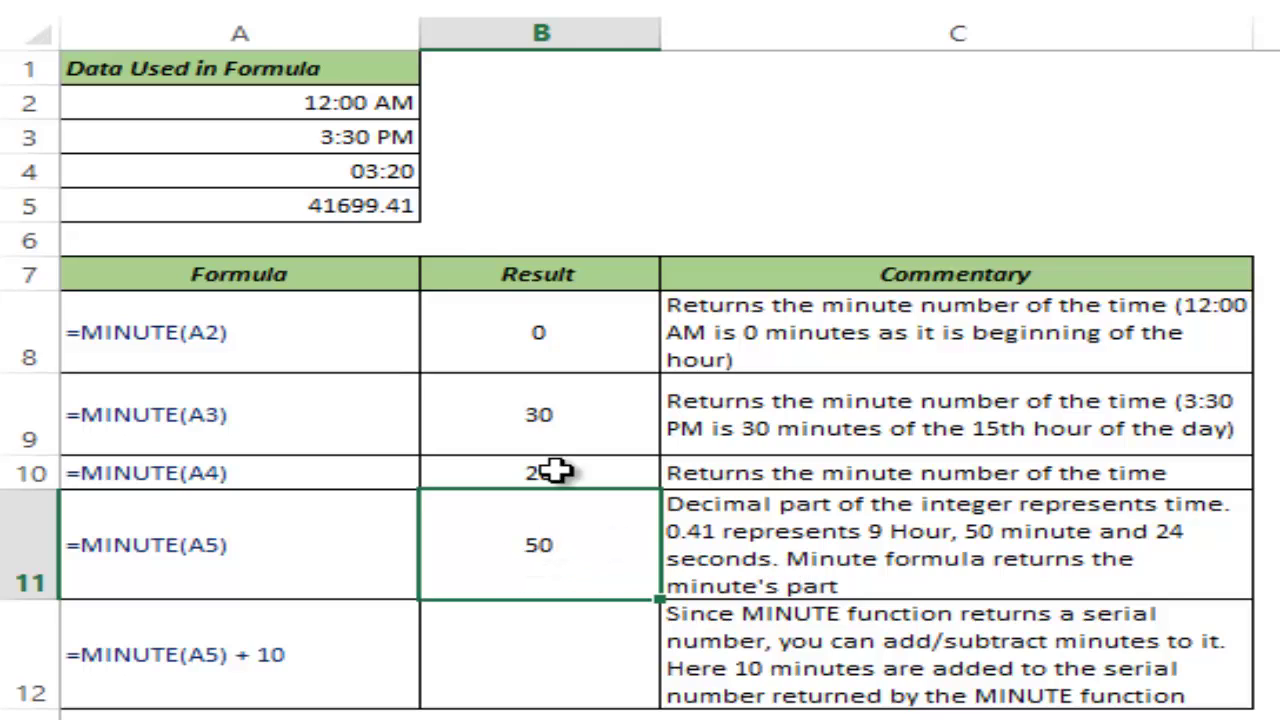
Enter =MINUTE(A5)+10 in B12 to get 60
left_click(567, 662)
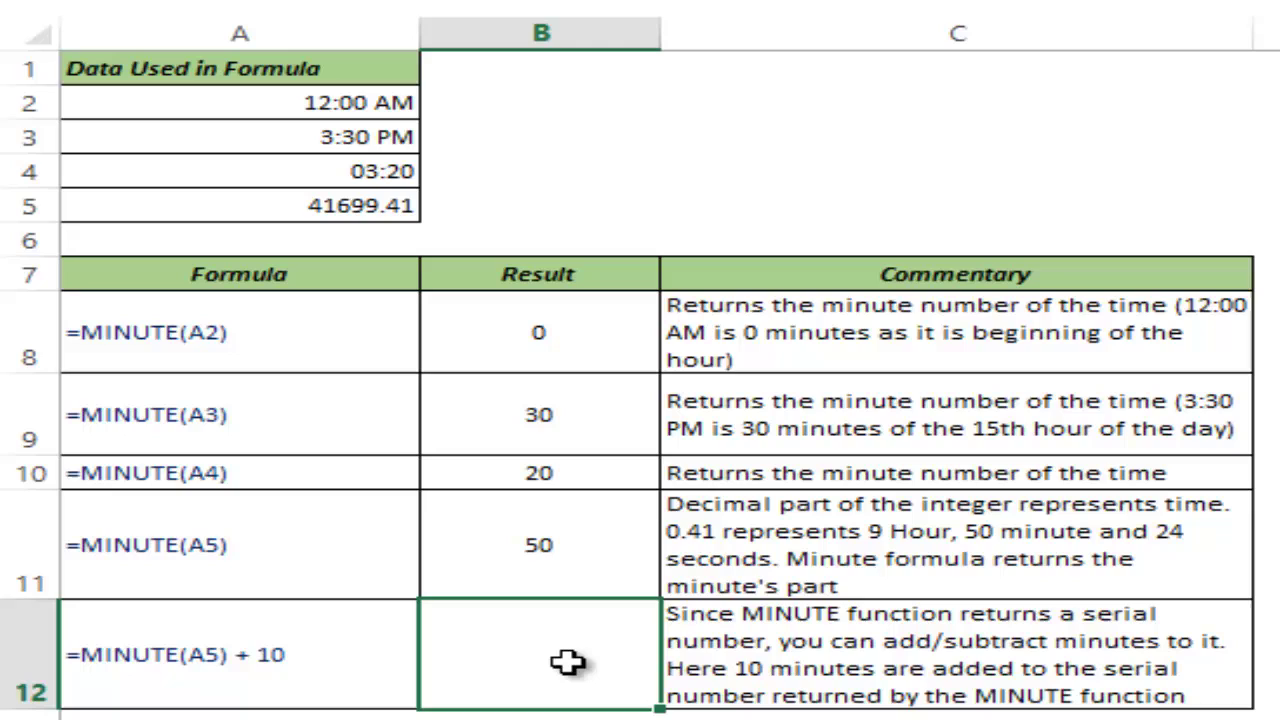
type("=minute")
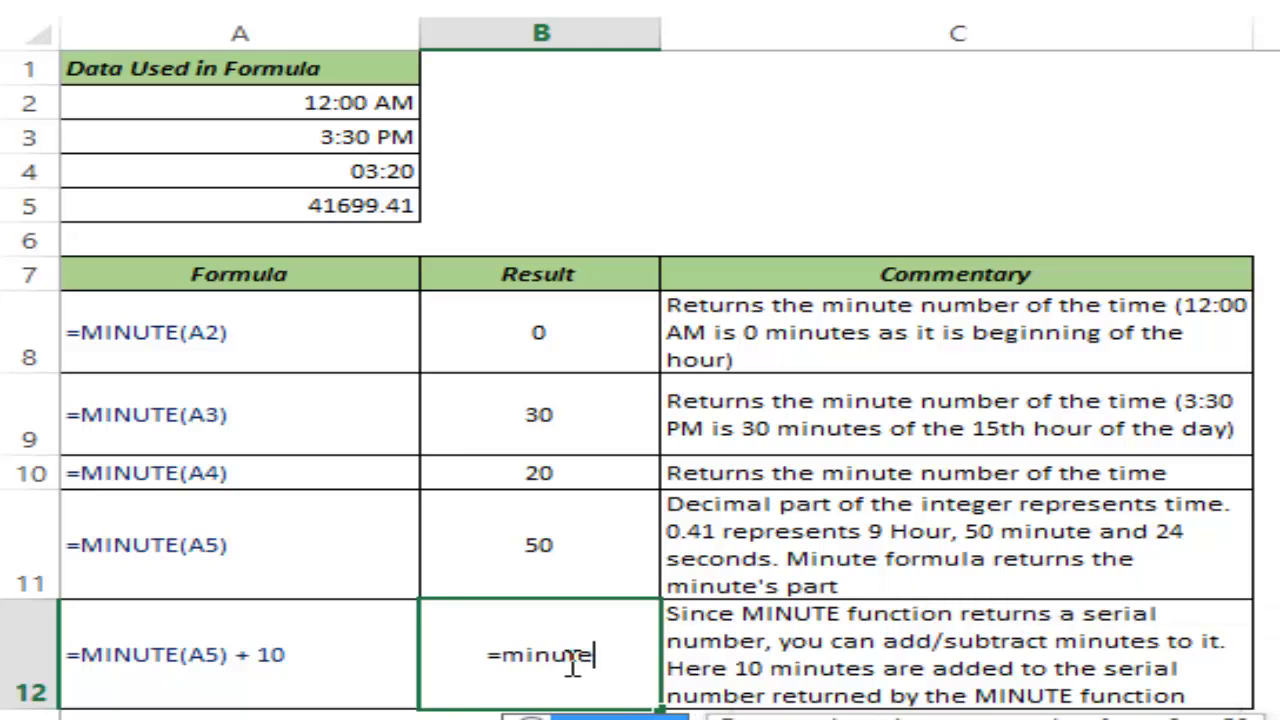
key("Tab")
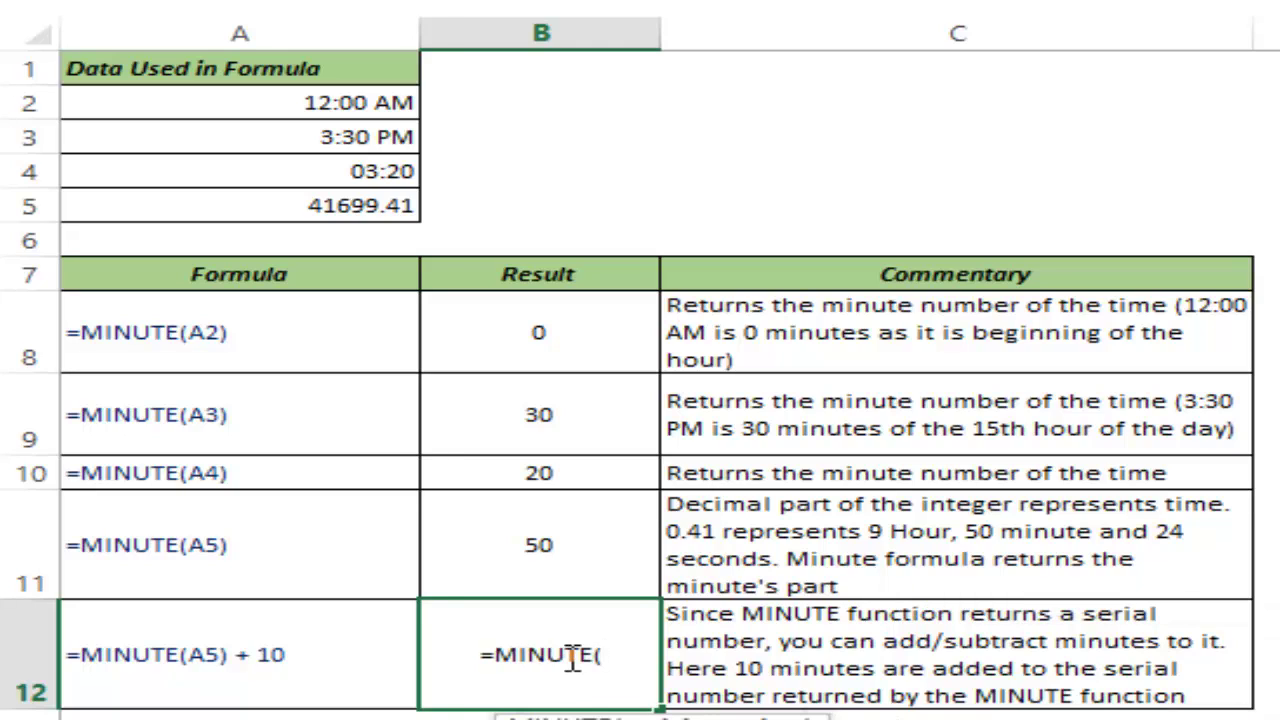
left_click(358, 208)
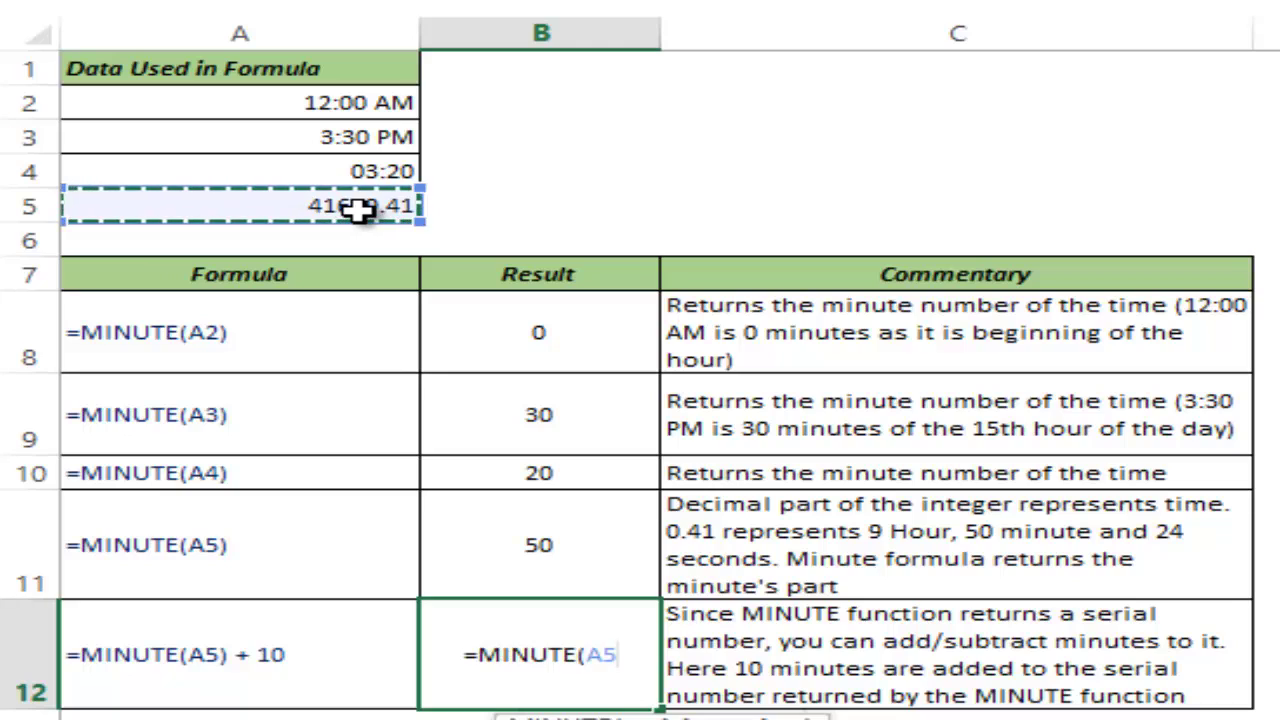
type(")")
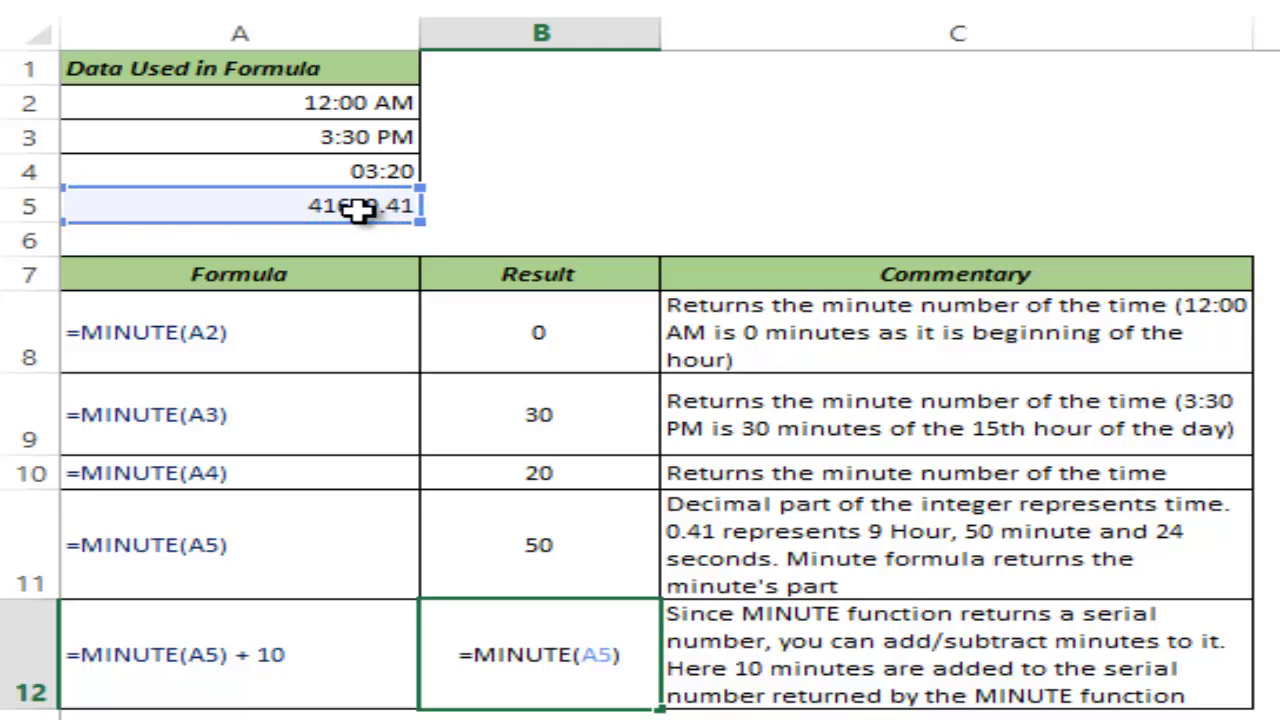
type("+")
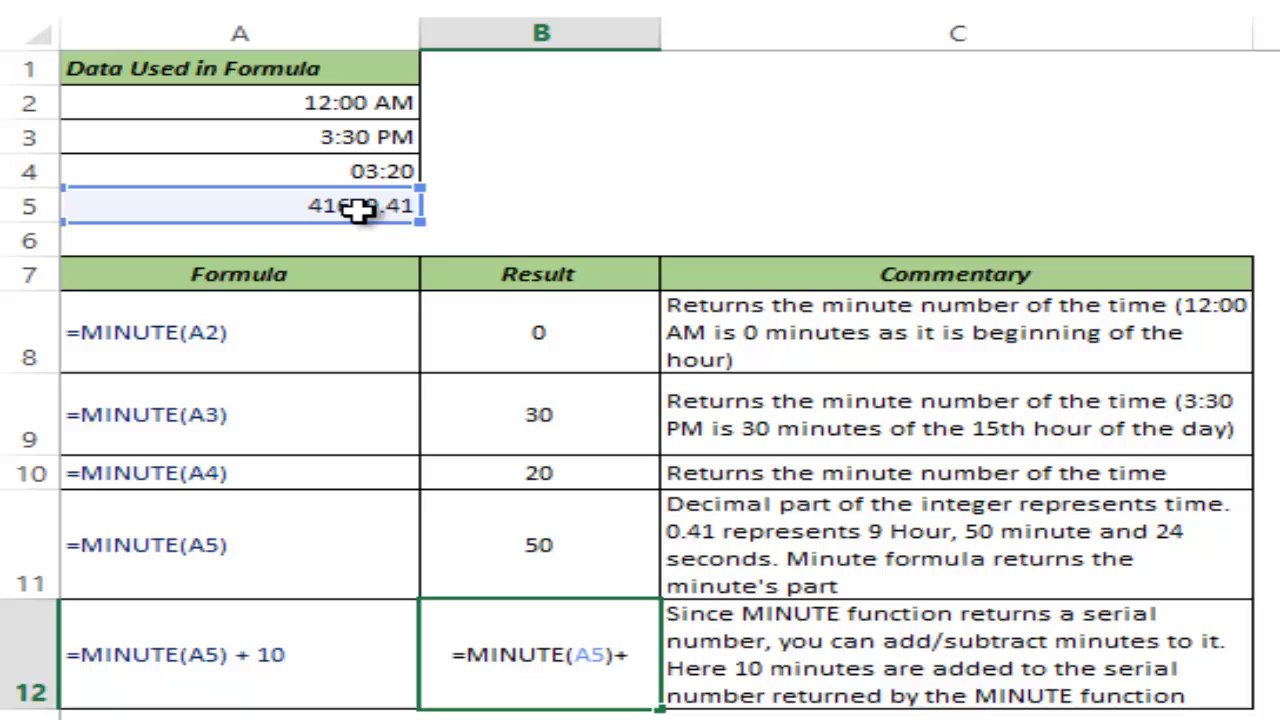
type("10")
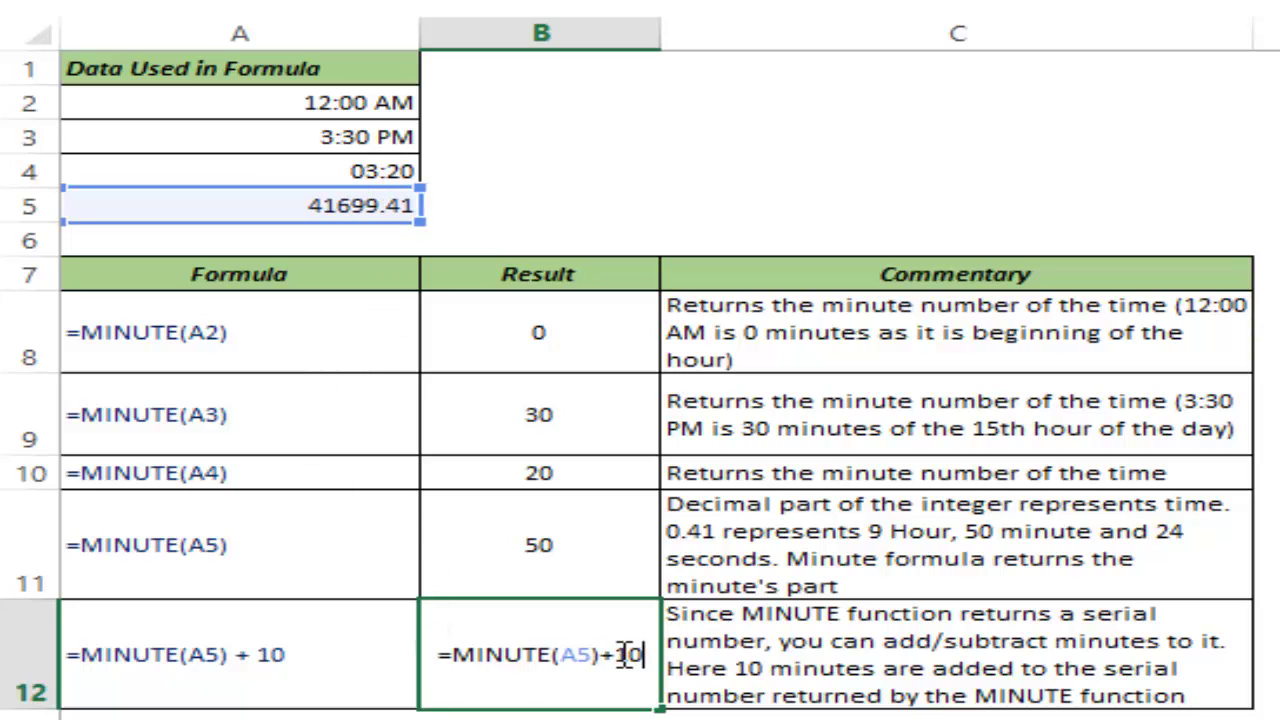
key("ctrl+Return")
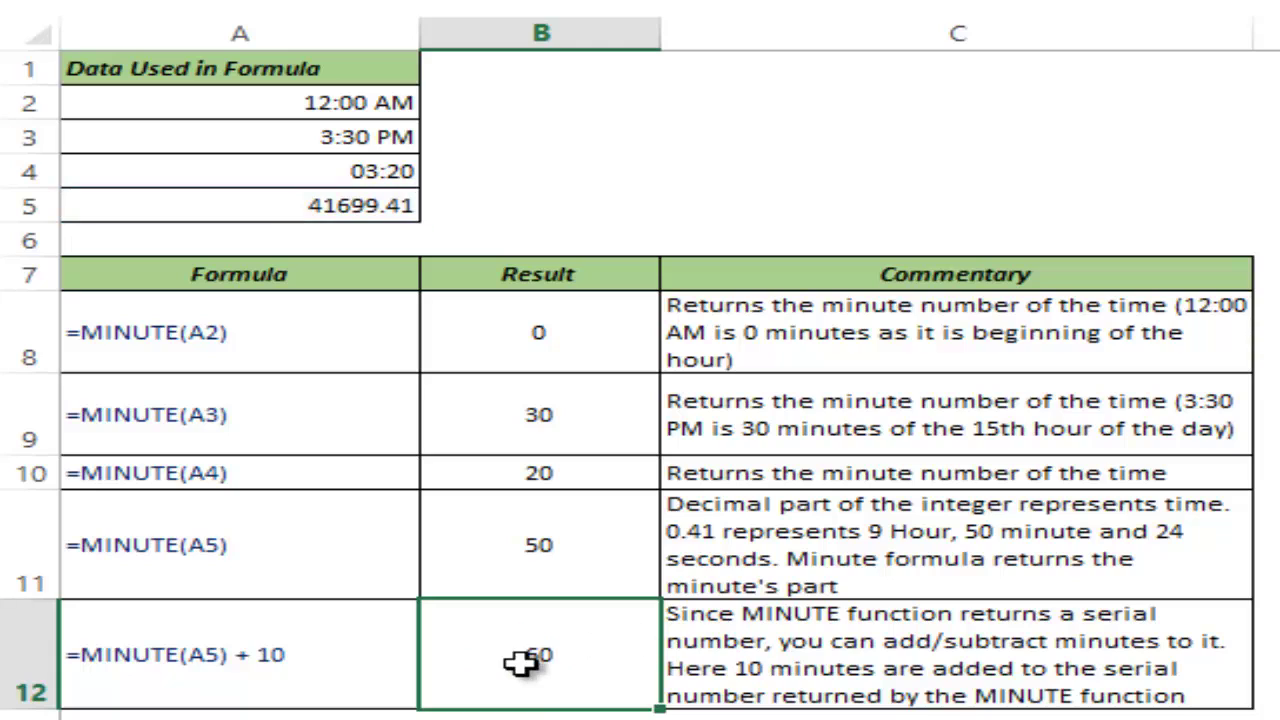